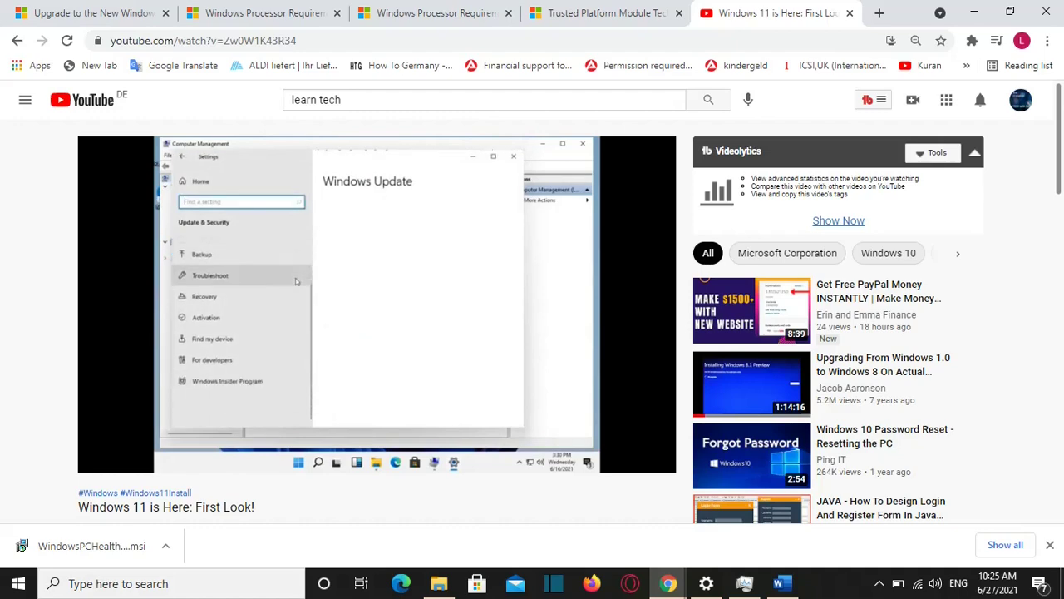
# - Browse Microsoft's Windows 11 upgrade page and examine the Get ready section with the PC Health Check app offer
pyautogui.hotkey('ctrl', '1')
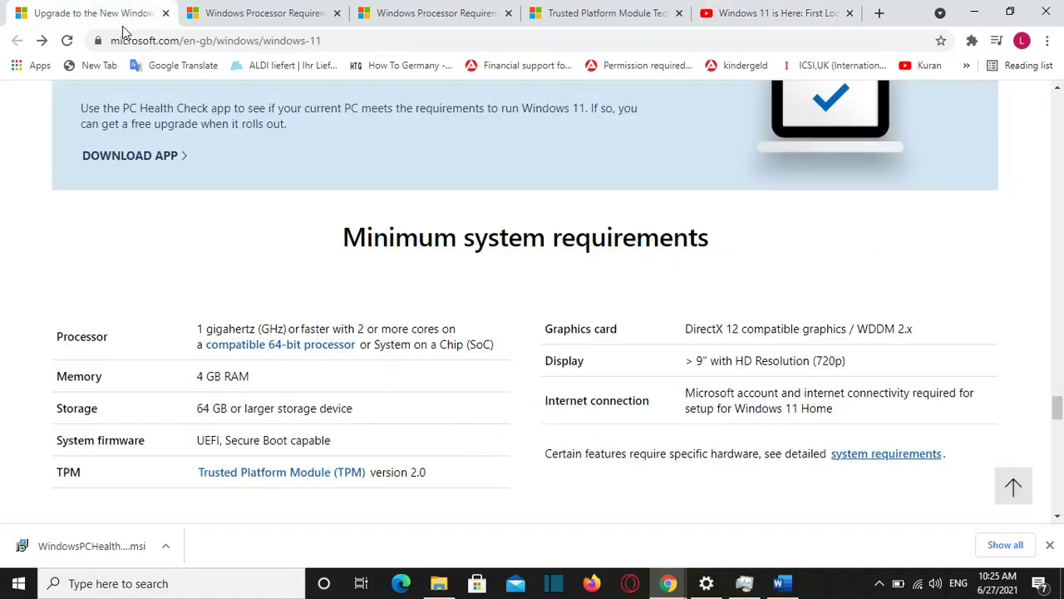
pyautogui.scroll(15, 397, 243)
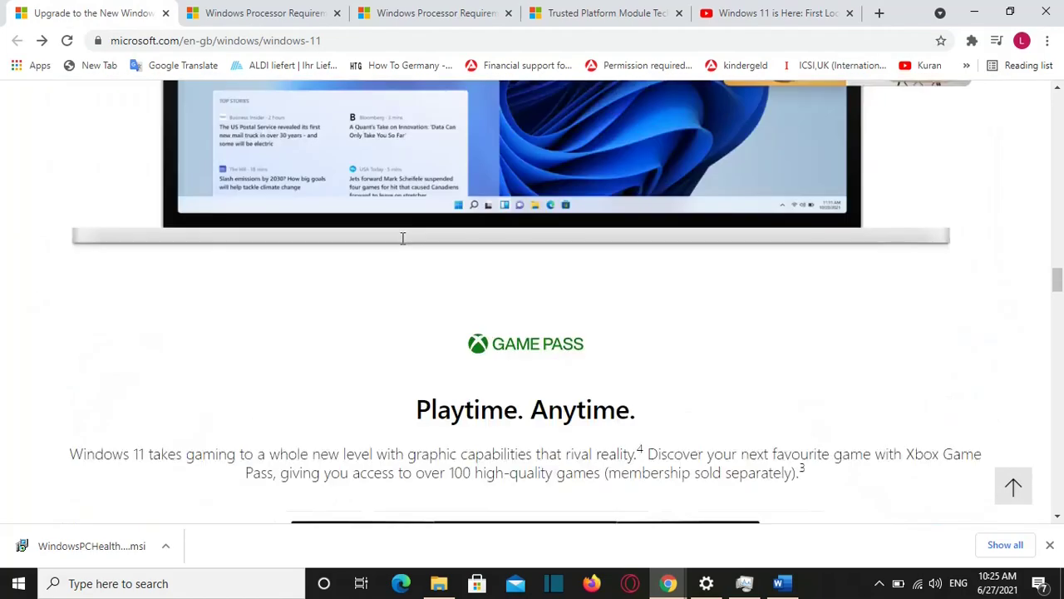
pyautogui.scroll(15, 405, 239)
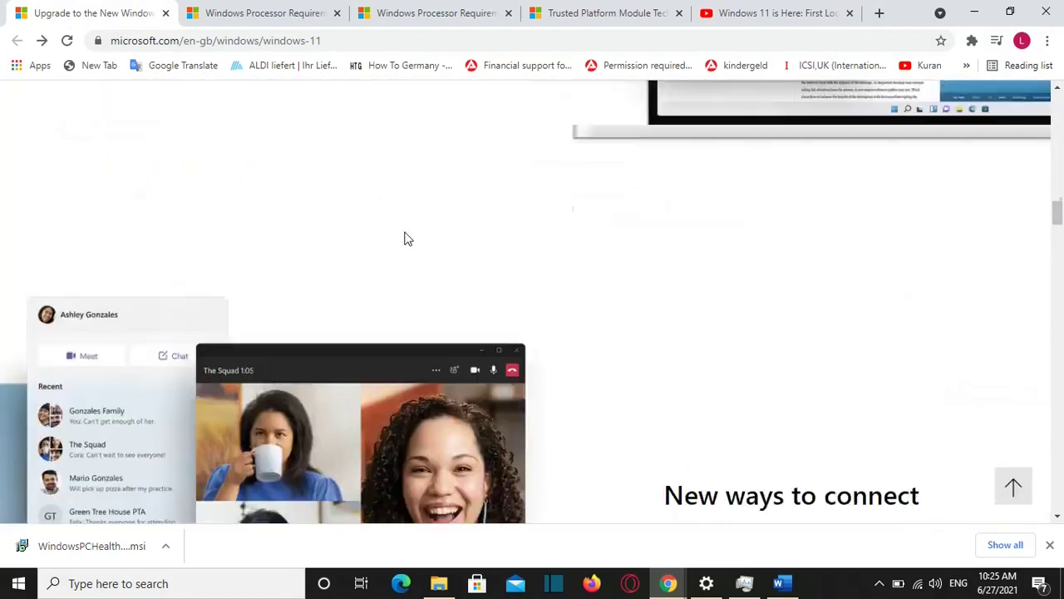
pyautogui.scroll(-10, 404, 239)
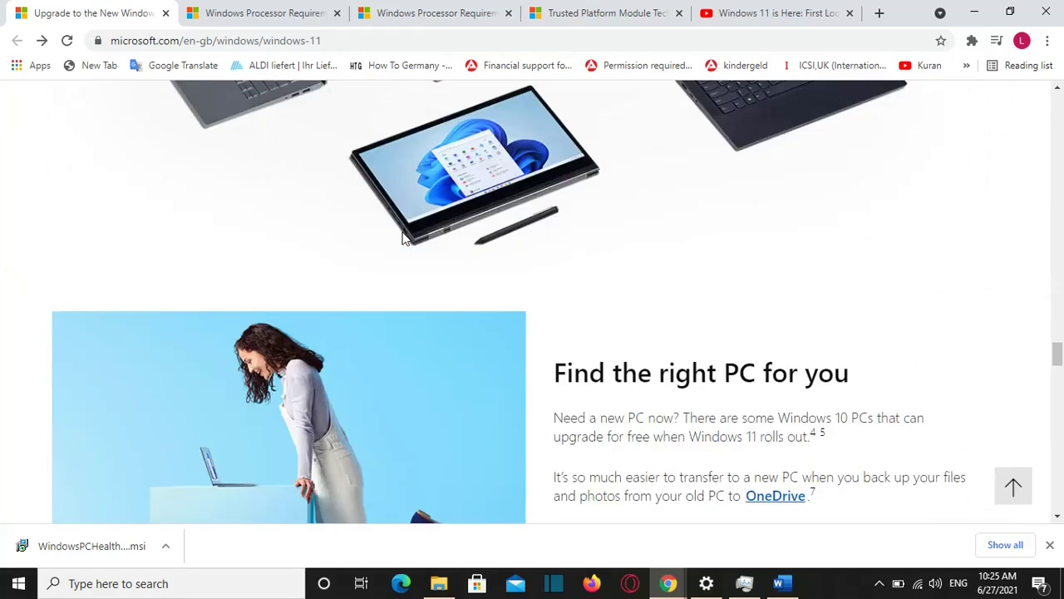
pyautogui.scroll(-5, 400, 237)
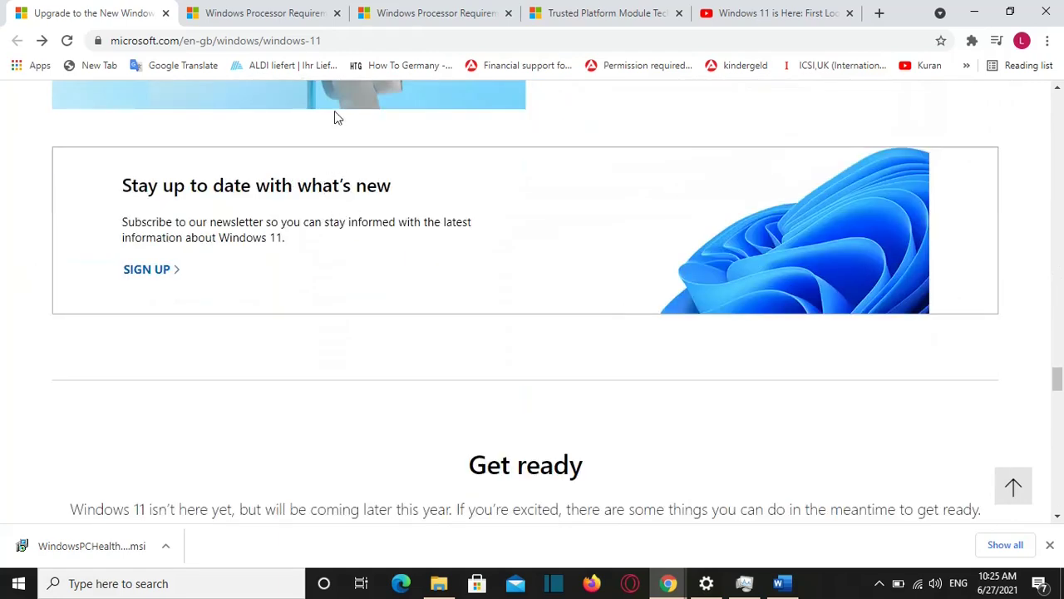
pyautogui.scroll(-5, 323, 304)
pyautogui.scroll(4, 283, 311)
pyautogui.scroll(-4, 418, 277)
pyautogui.scroll(4, 419, 280)
pyautogui.scroll(-3, 462, 390)
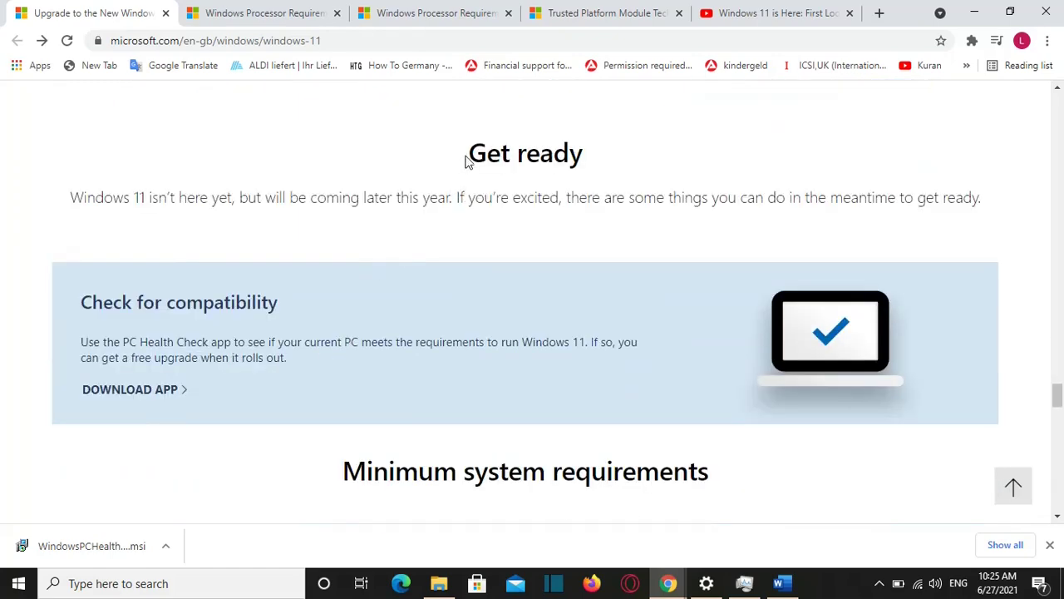
pyautogui.moveTo(467, 154); pyautogui.dragTo(645, 161)
pyautogui.click(427, 224)
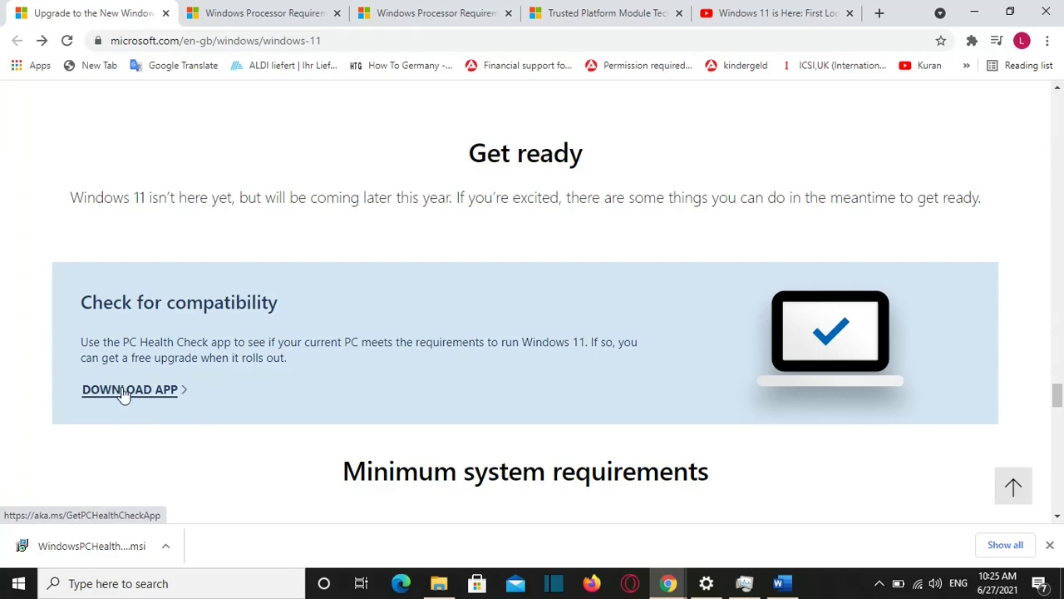
# - Read the minimum system requirements for Windows 11, including the TPM and graphics card entries
pyautogui.scroll(-4, 240, 380)
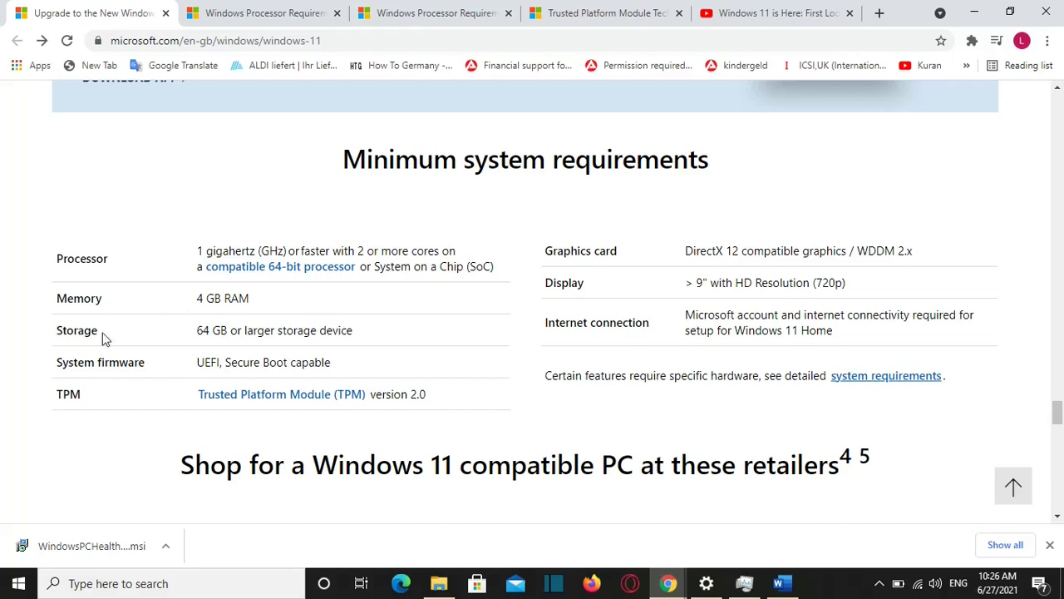
pyautogui.scroll(-1, 99, 335)
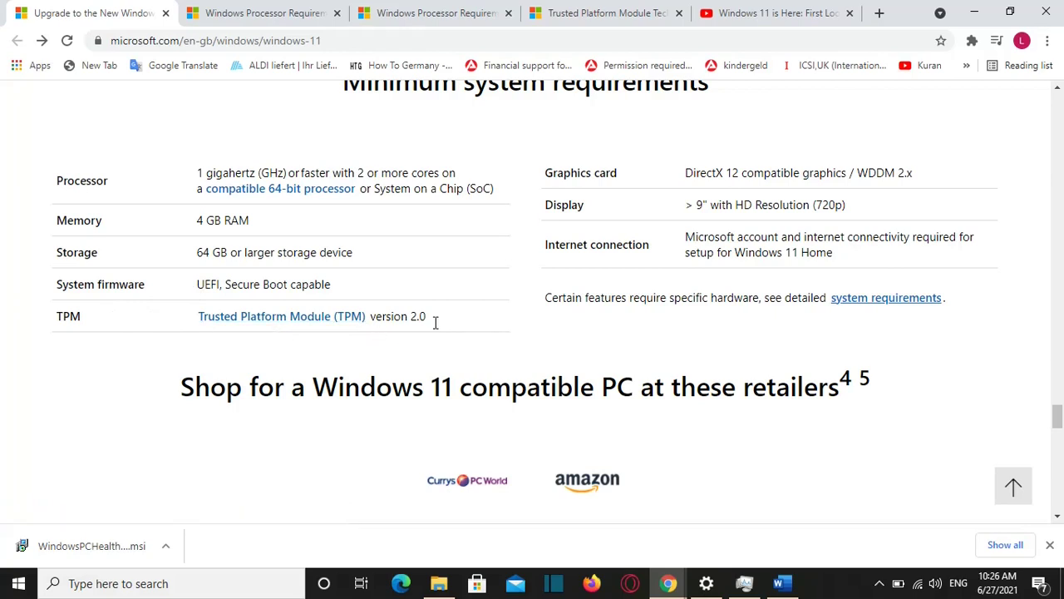
pyautogui.moveTo(435, 322); pyautogui.dragTo(200, 318)
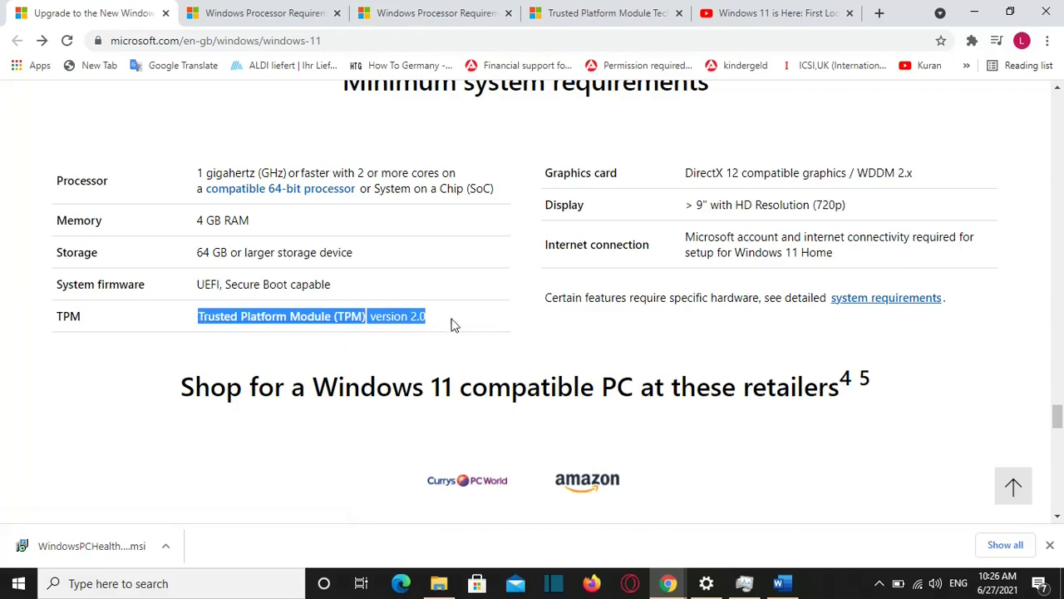
pyautogui.click(413, 319)
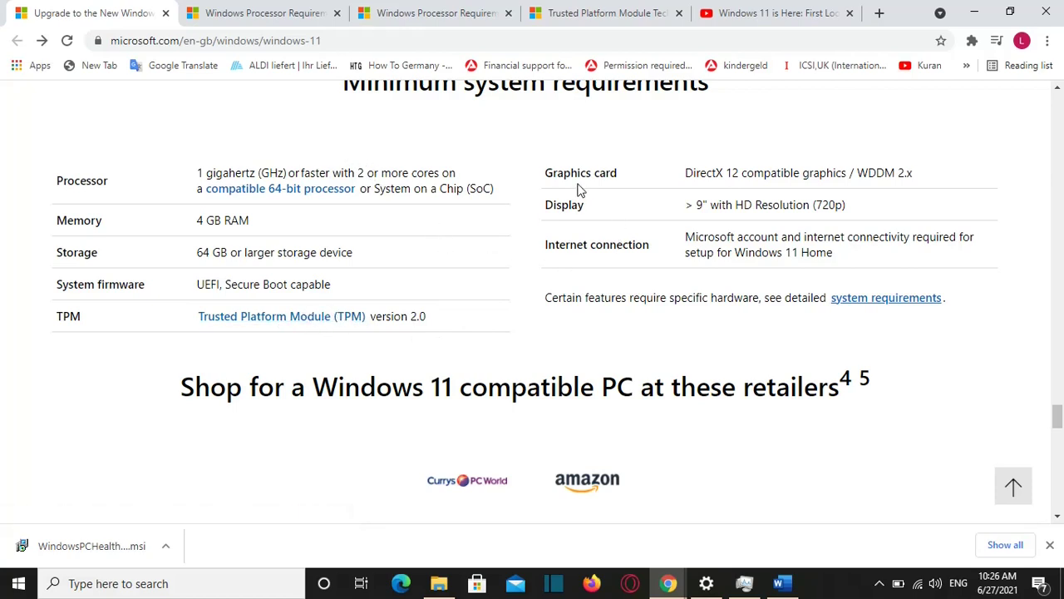
pyautogui.scroll(1, 622, 245)
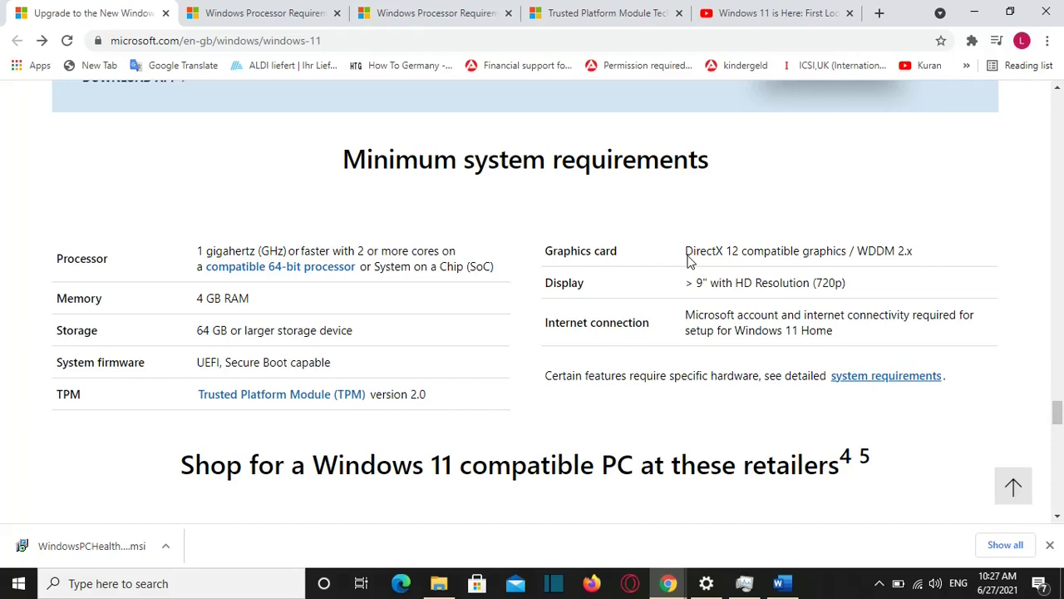
pyautogui.scroll(-1, 653, 274)
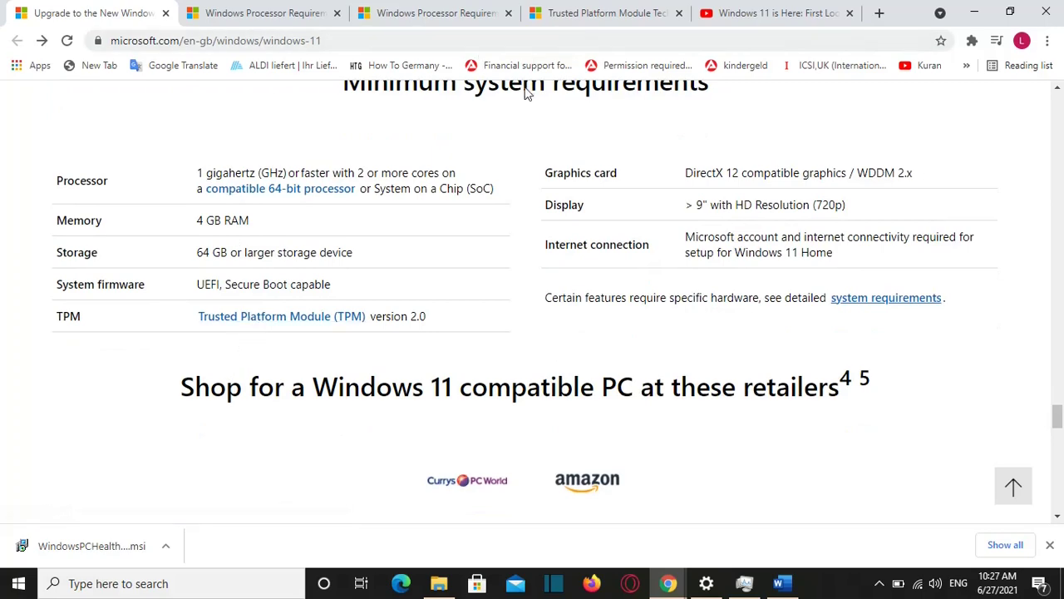
# - Read the feature description in the Trusted Platform Module Technology Overview article
pyautogui.click(578, 6)
pyautogui.scroll(-2, 499, 357)
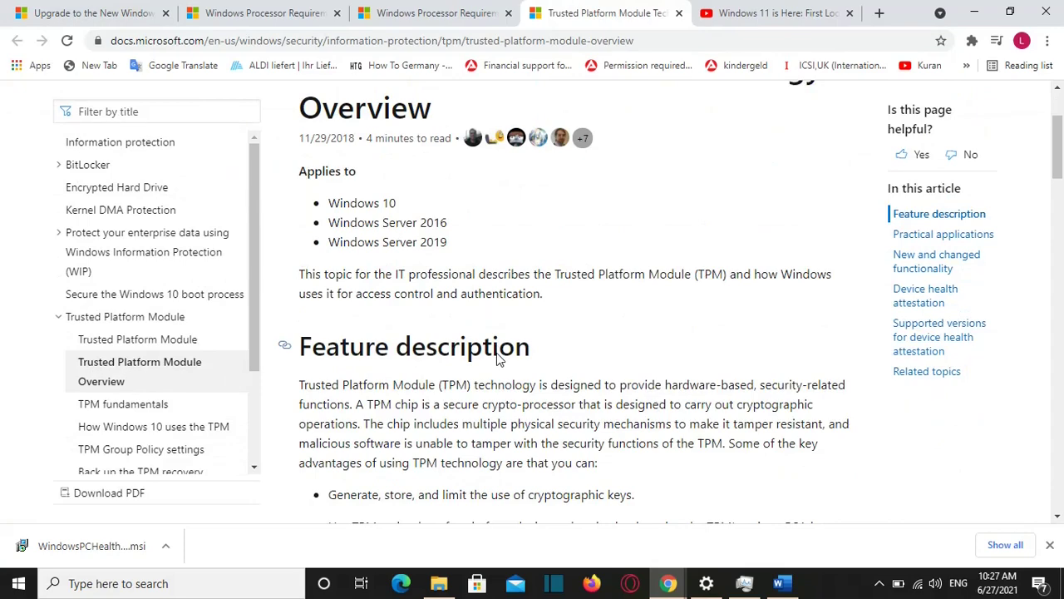
pyautogui.scroll(-2, 499, 358)
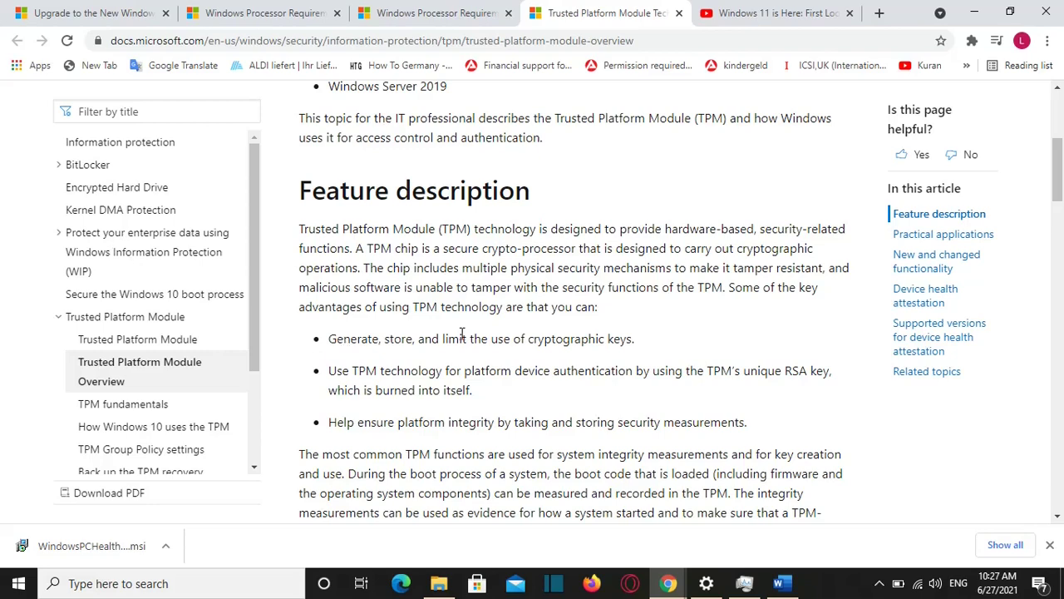
pyautogui.scroll(5, 468, 250)
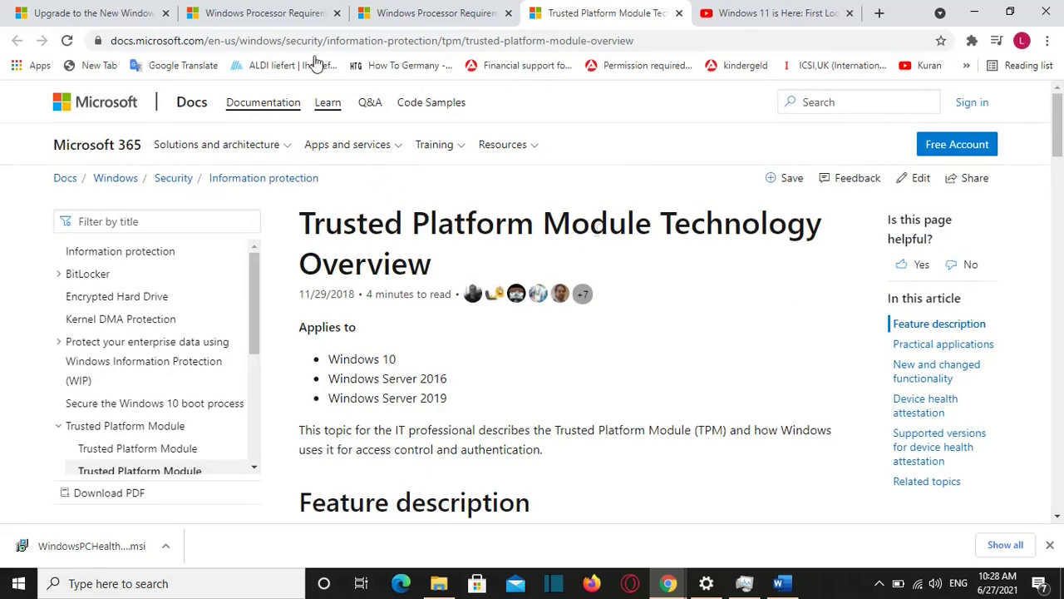
# - Look through the list of Windows 11 supported Intel processors, from the Atom models to the Pentium and Xeon models
pyautogui.click(283, 9)
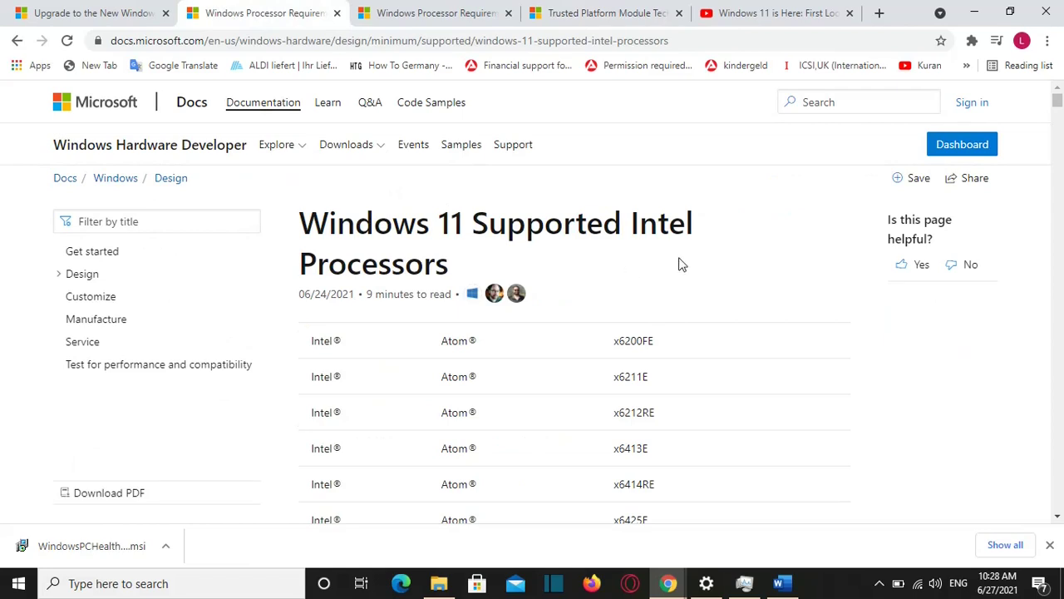
pyautogui.scroll(-2, 442, 354)
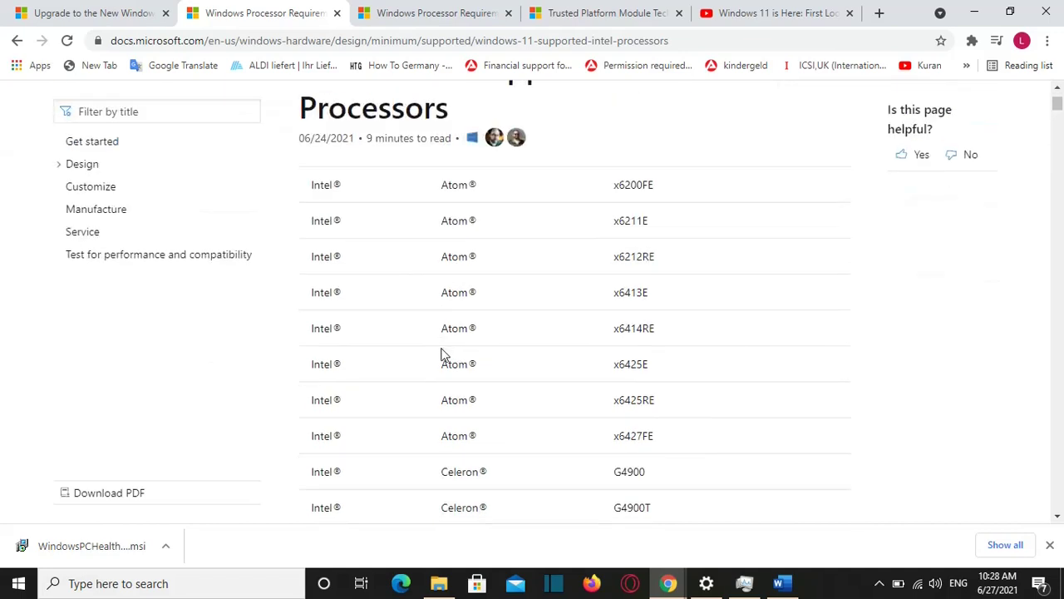
pyautogui.scroll(-2, 411, 235)
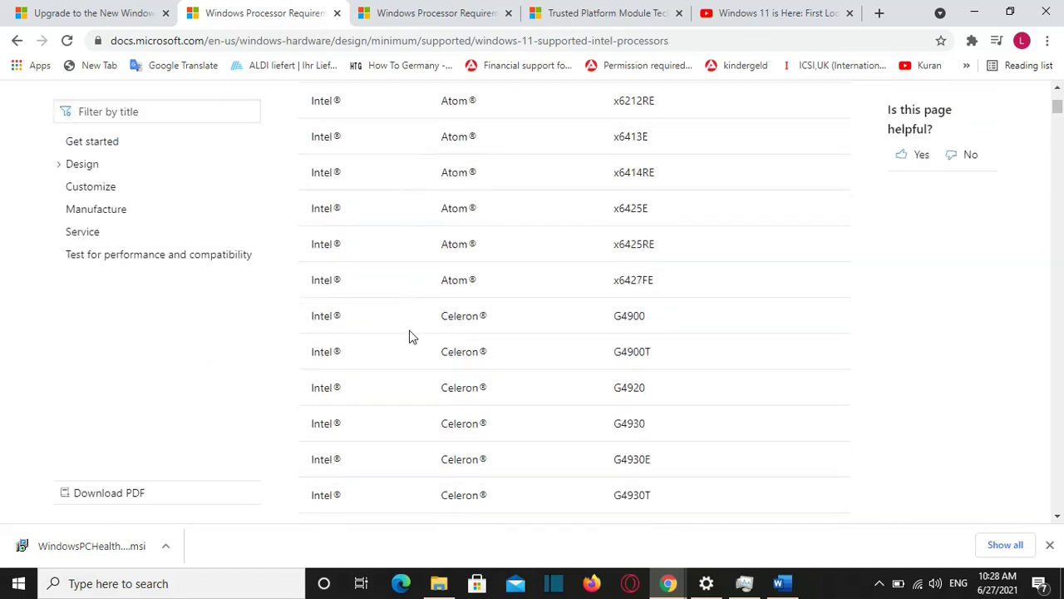
pyautogui.scroll(-8, 411, 364)
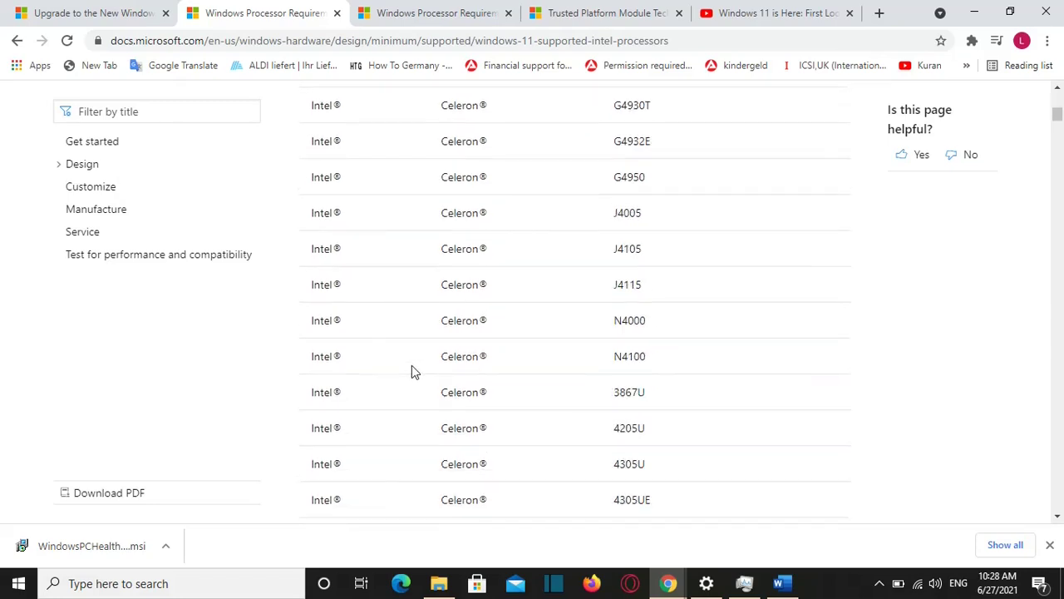
pyautogui.scroll(-2, 504, 376)
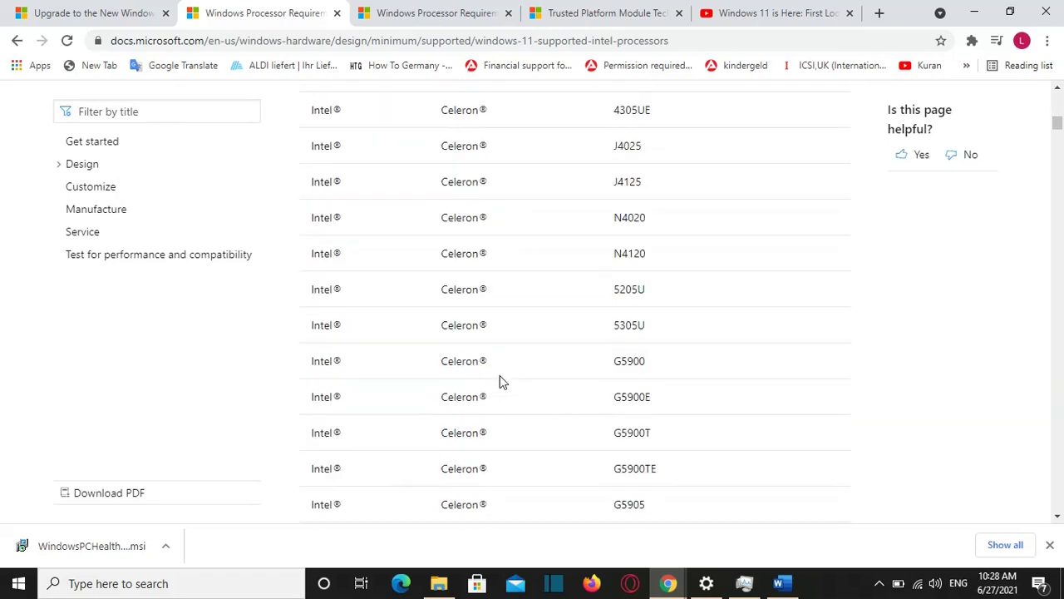
pyautogui.scroll(-8, 489, 382)
pyautogui.scroll(-20, 487, 382)
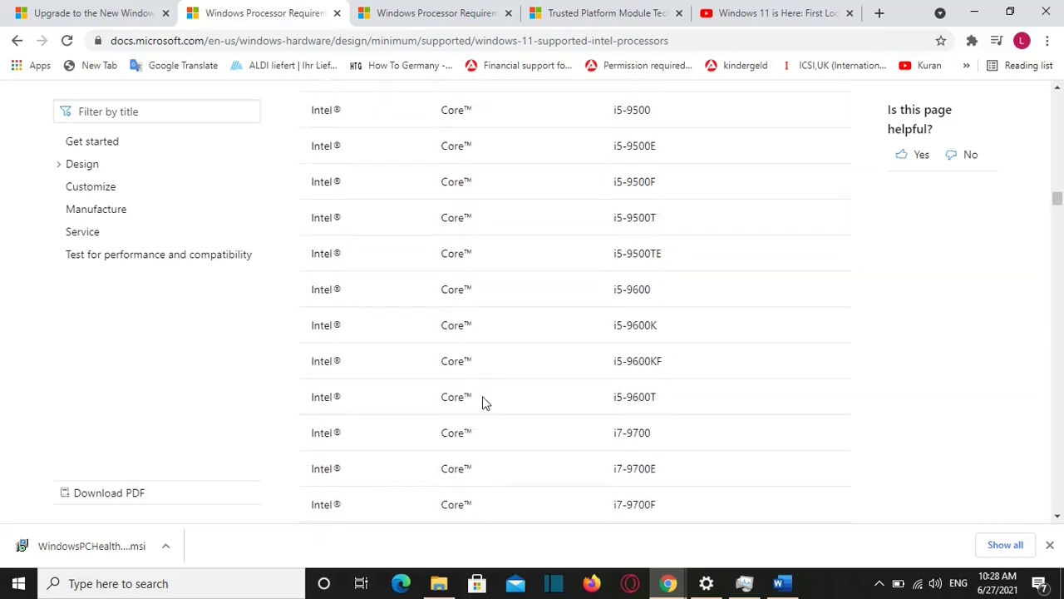
pyautogui.scroll(-20, 499, 401)
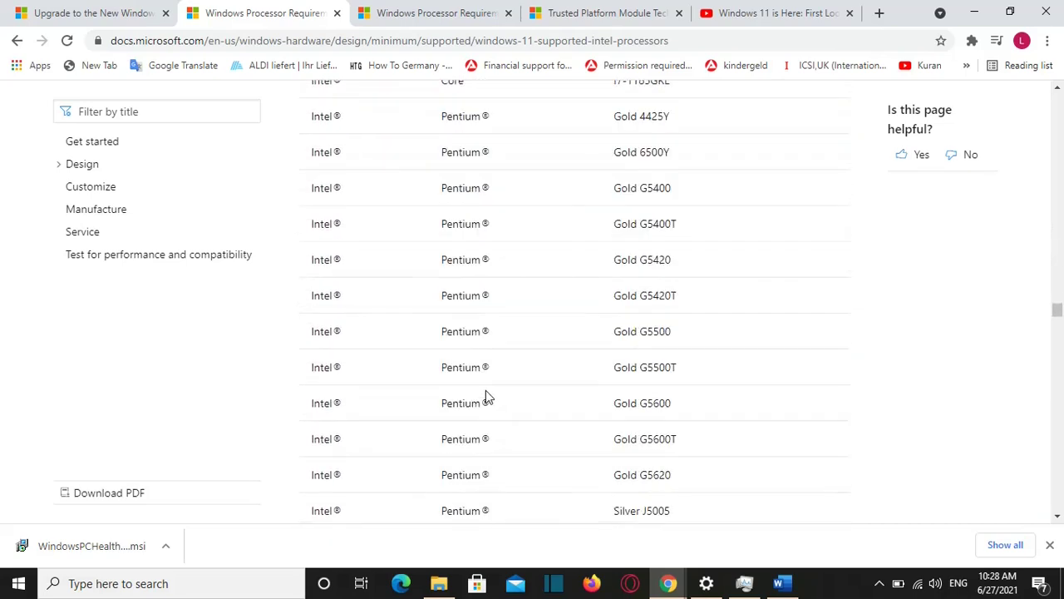
pyautogui.hotkey('ctrl', 'f')
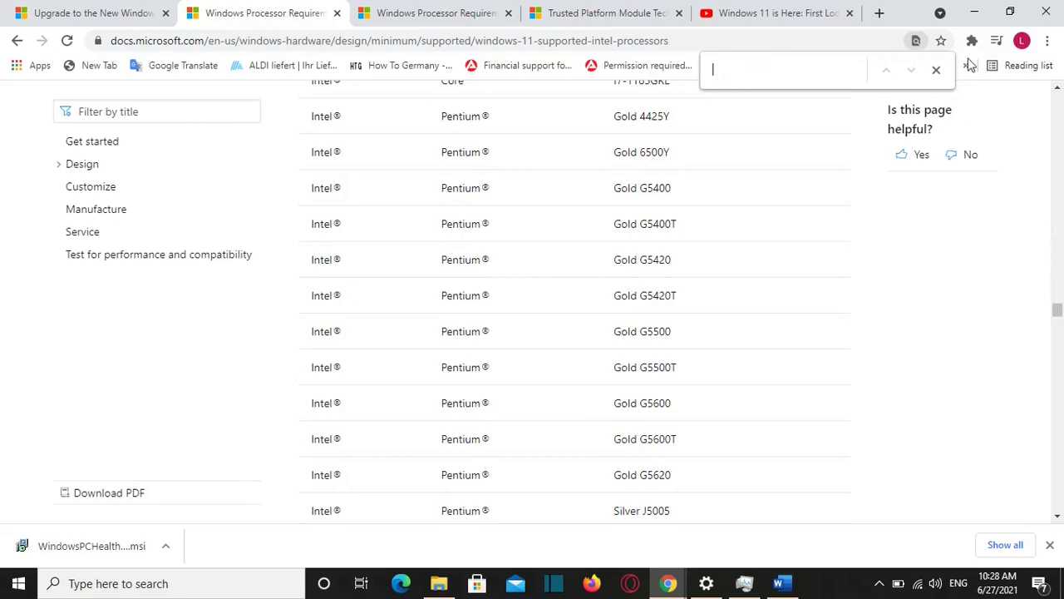
pyautogui.click(937, 74)
# - Download the PC Health Check app from the Windows 11 page's compatibility section and launch its installer
pyautogui.hotkey('ctrl', 'shift', 'Tab')
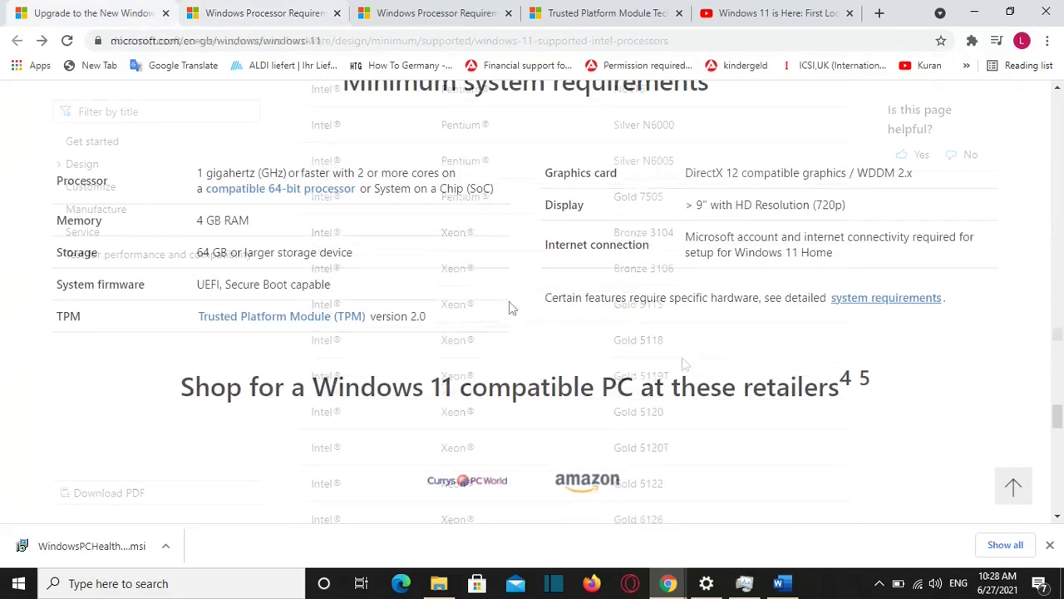
pyautogui.scroll(3, 541, 364)
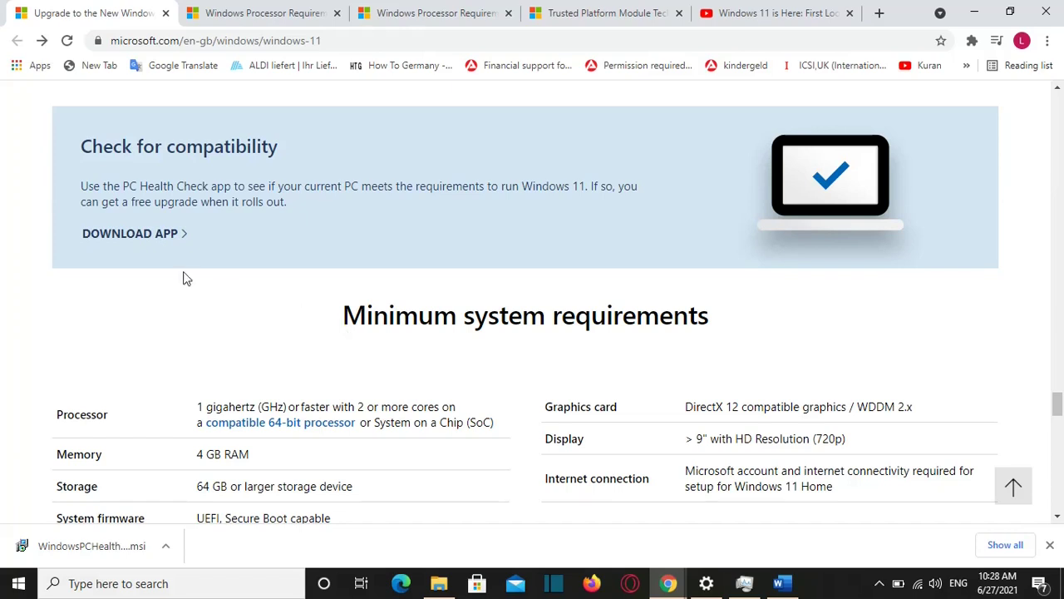
pyautogui.click(155, 236)
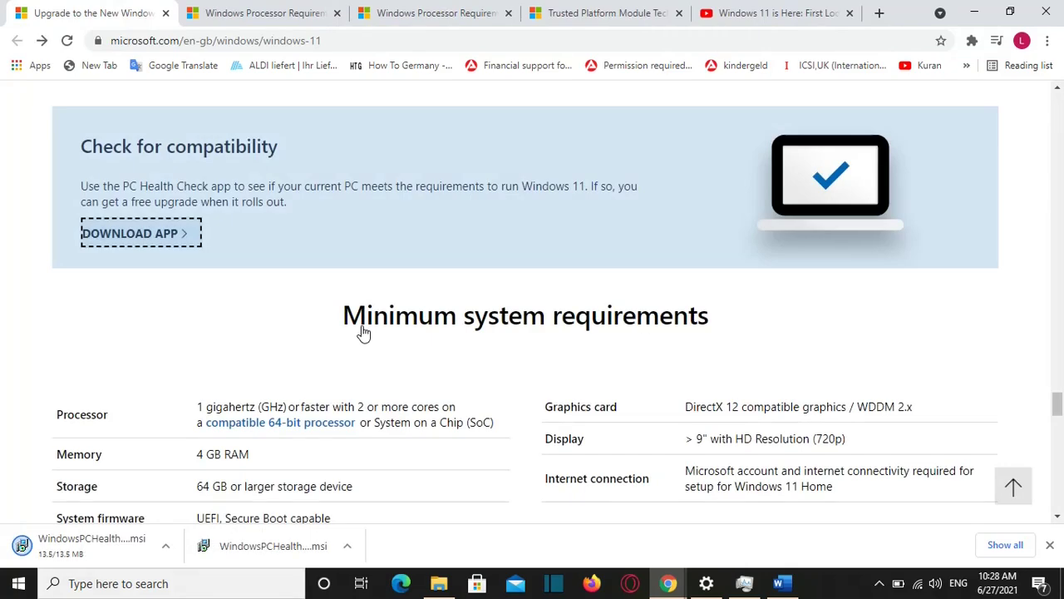
pyautogui.click(96, 559)
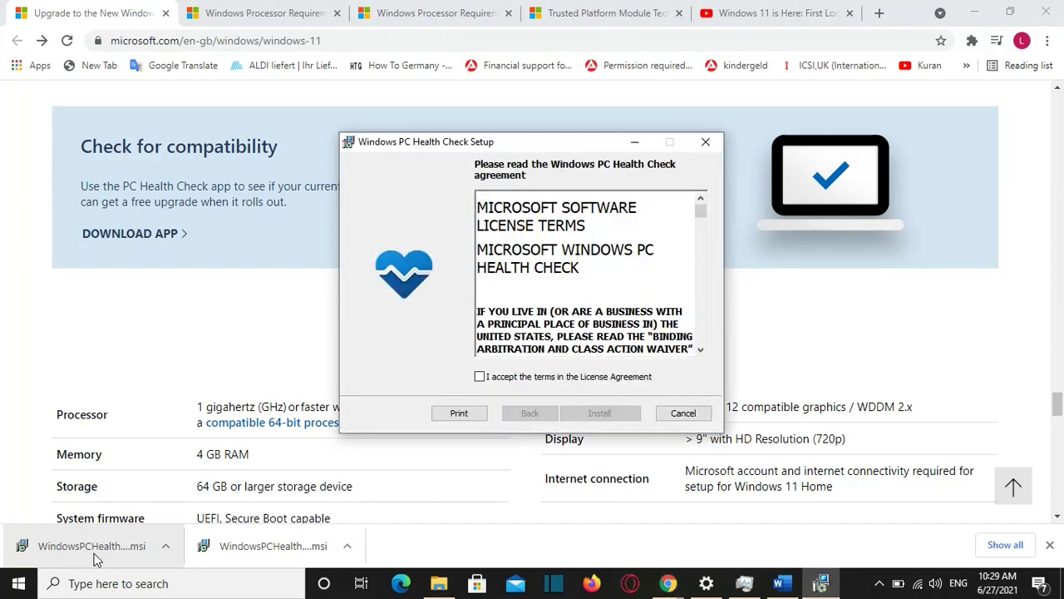
# - Accept the license agreement and install Windows PC Health Check, adding a desktop shortcut and opening the app on finish
pyautogui.click(624, 379)
pyautogui.click(601, 411)
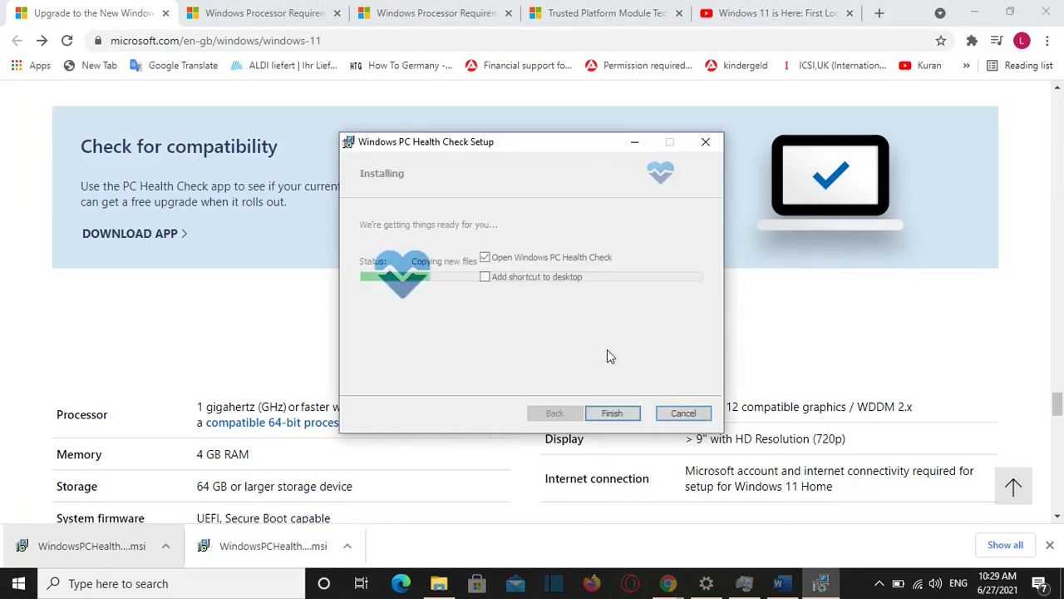
pyautogui.click(564, 277)
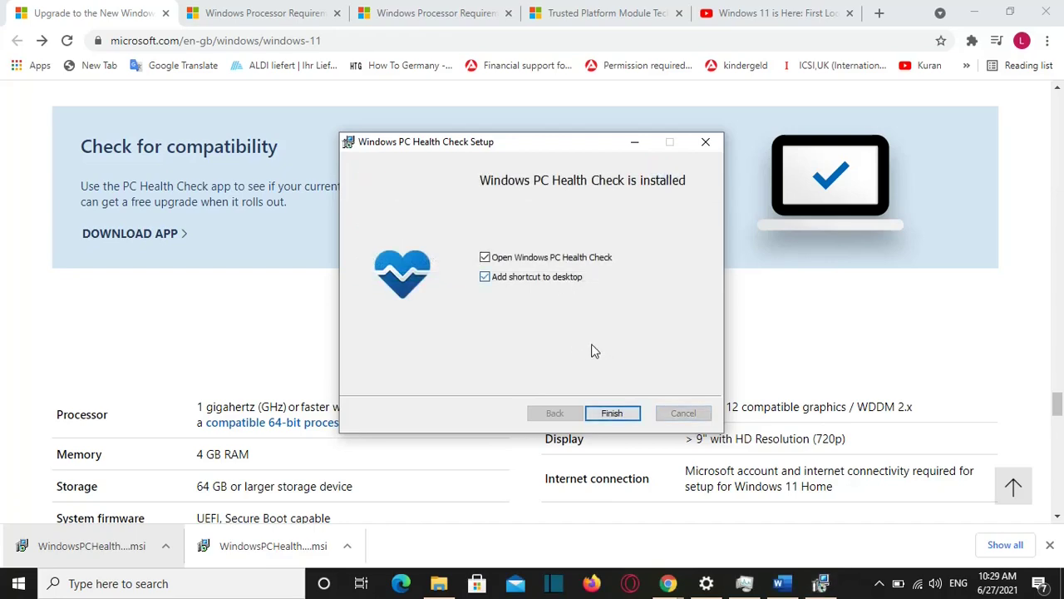
pyautogui.click(612, 413)
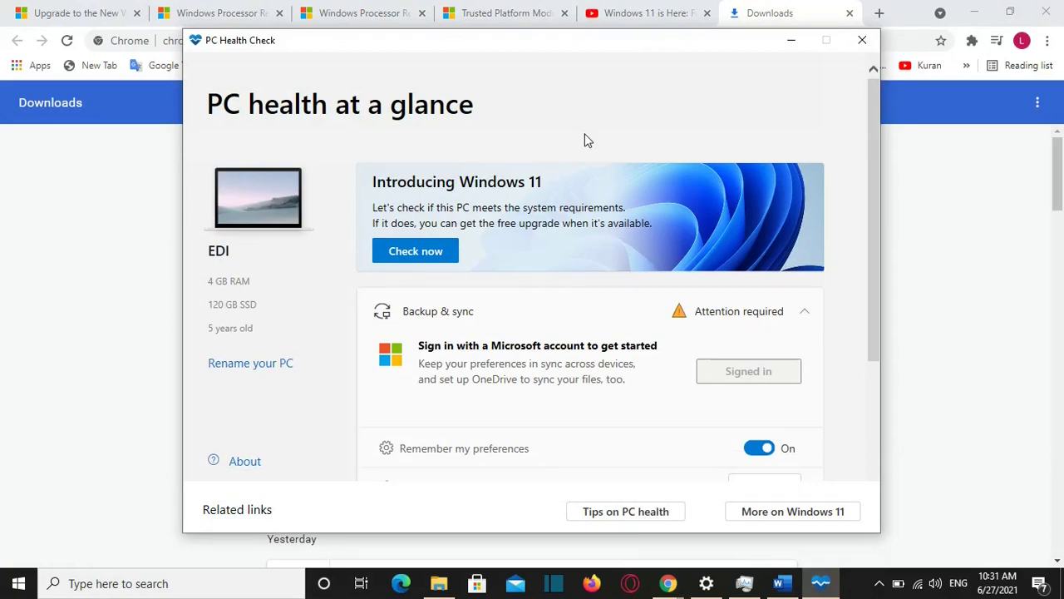
# - Review the PC health overview, check whether this PC meets the Windows 11 requirements, and dismiss the result
pyautogui.scroll(-3, 475, 150)
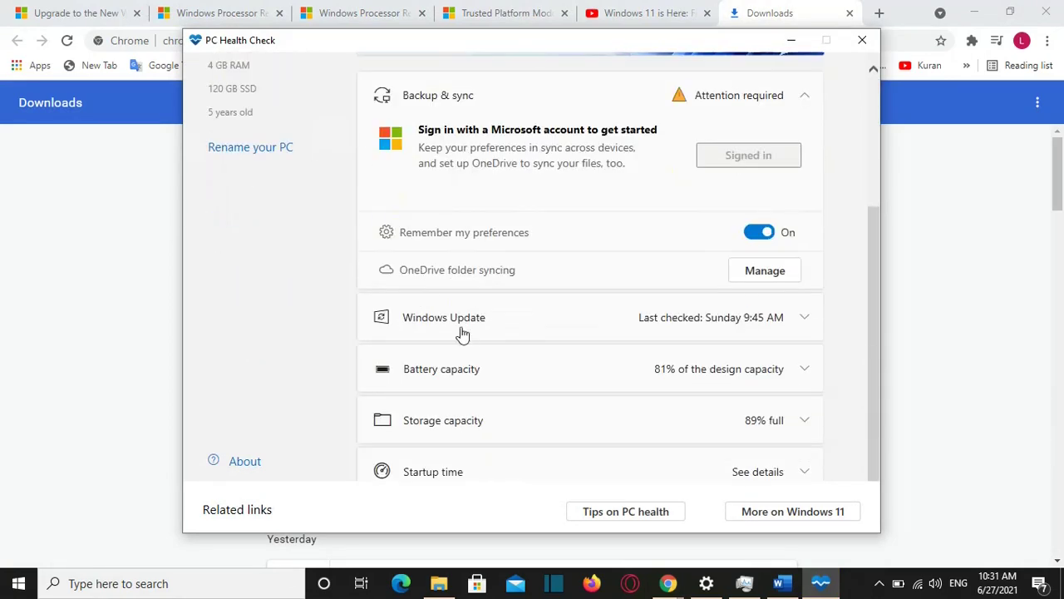
pyautogui.scroll(3, 474, 326)
pyautogui.scroll(-3, 463, 269)
pyautogui.scroll(3, 532, 281)
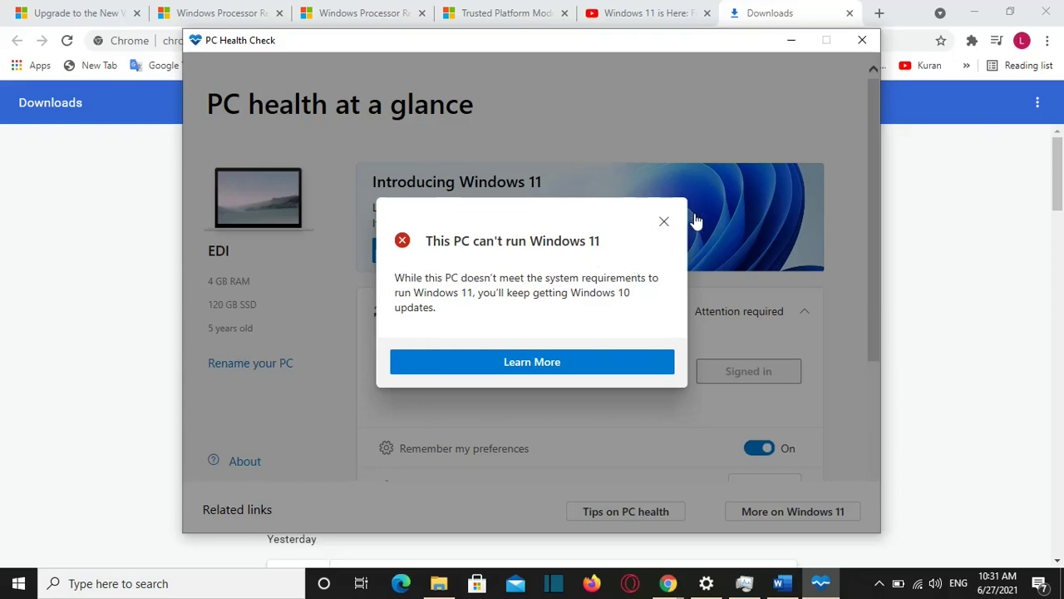
pyautogui.click(675, 232)
# - Expand the Storage capacity details in the PC health overview
pyautogui.scroll(-3, 657, 283)
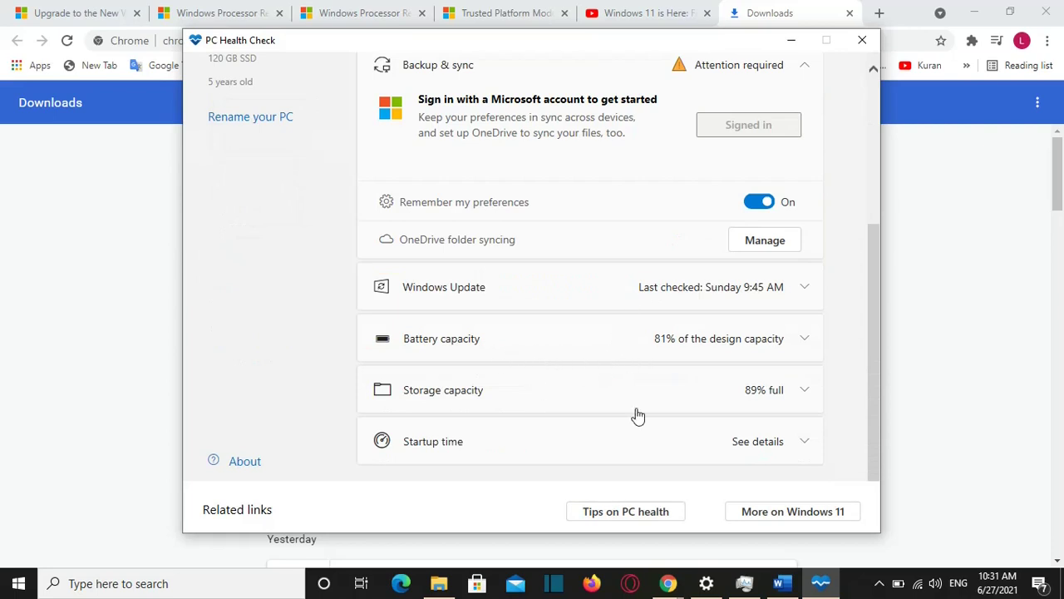
pyautogui.click(759, 412)
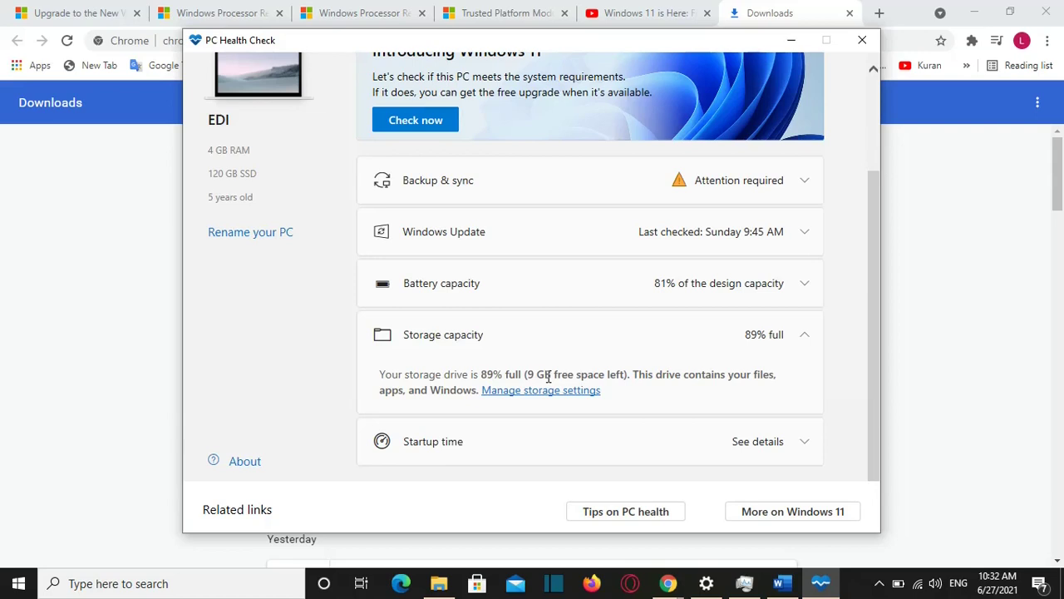
# - Search Windows for tpm.msc and open the TPM Management console
pyautogui.click(72, 585)
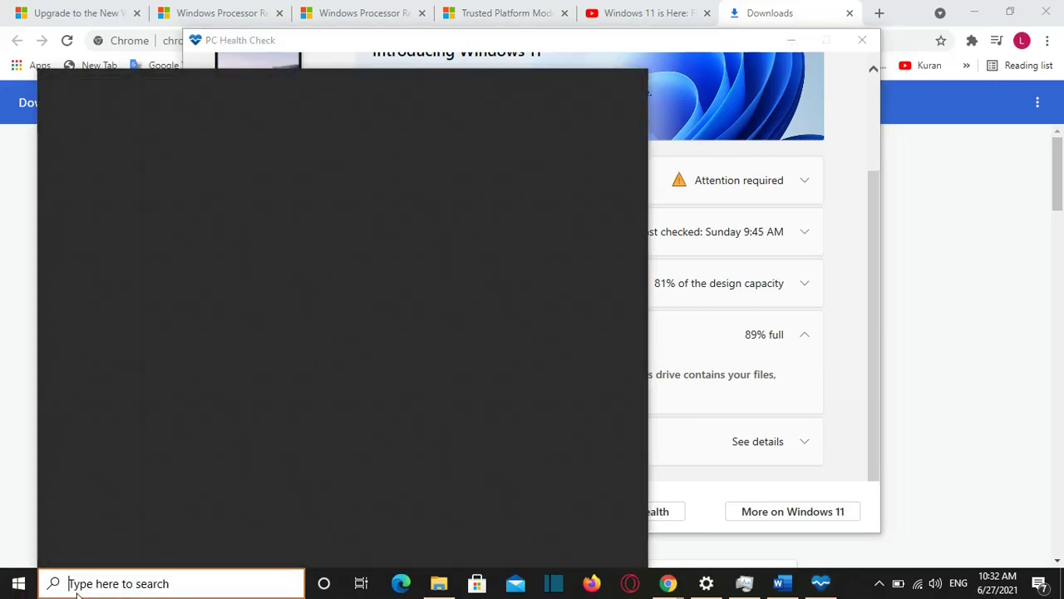
pyautogui.write('tpm.')
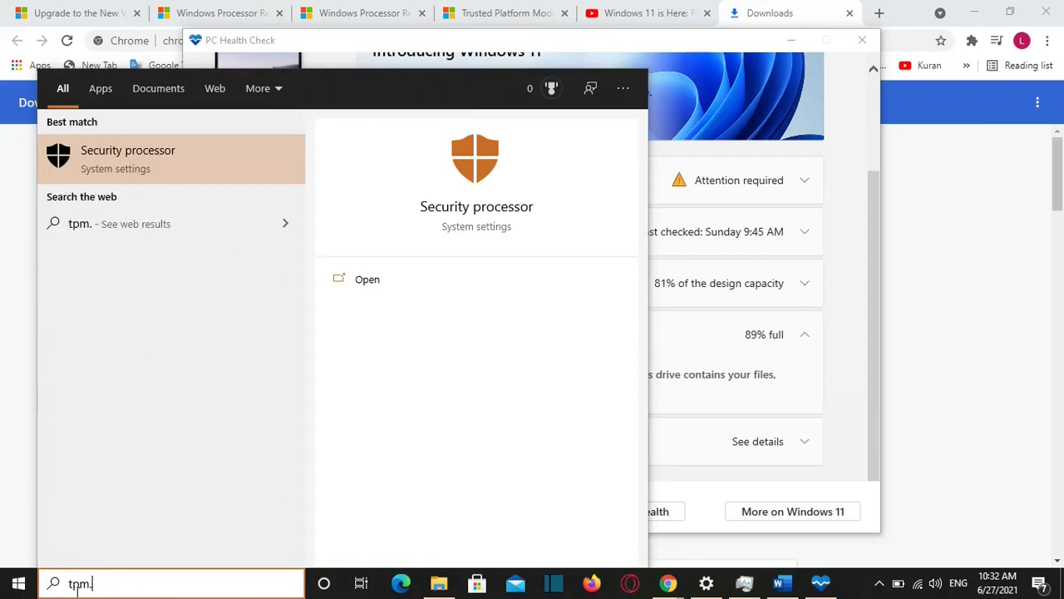
pyautogui.write('msc')
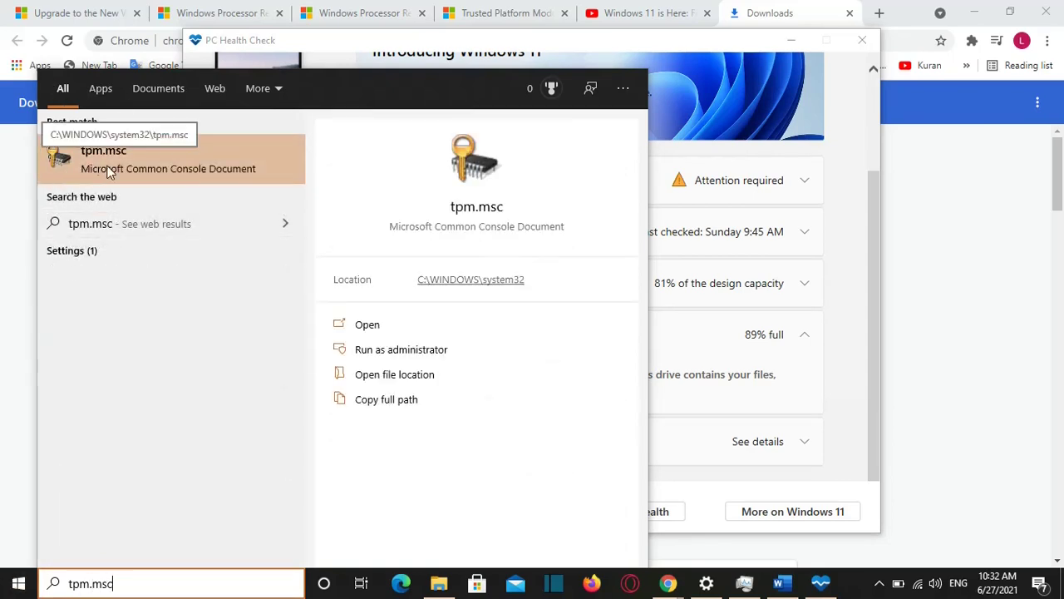
pyautogui.click(150, 169)
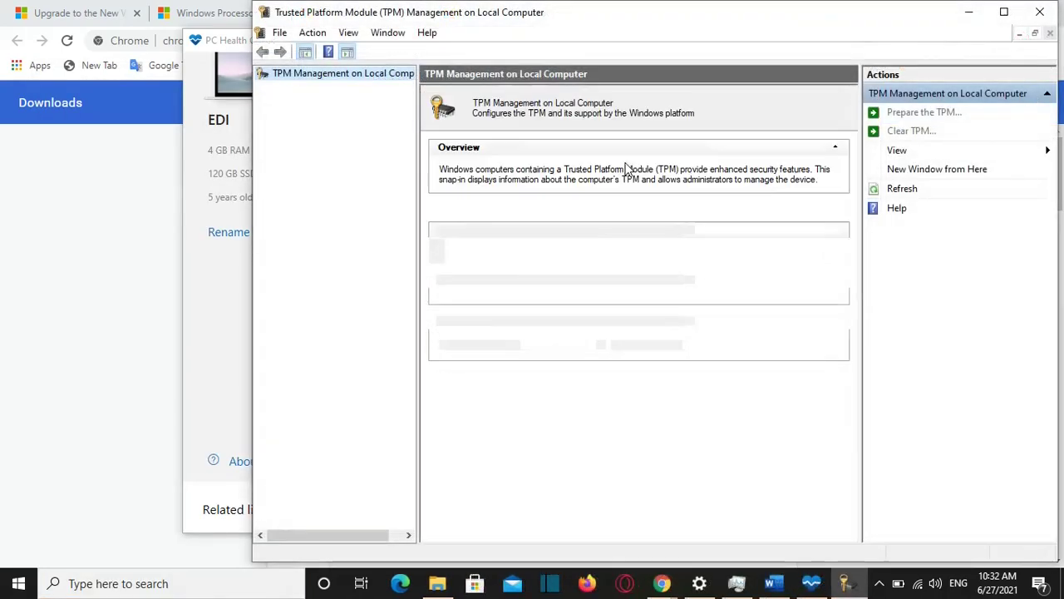